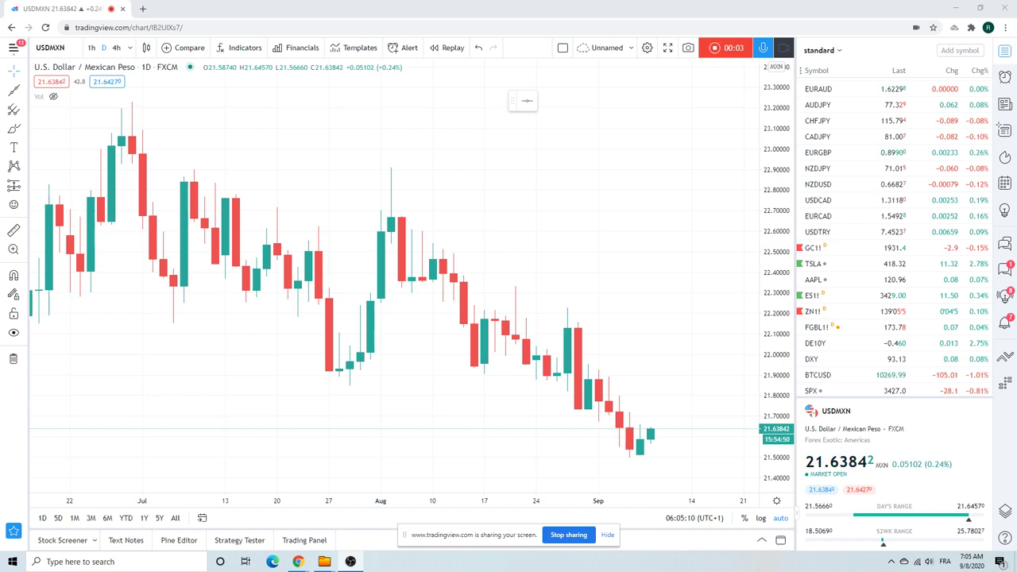
# Examine the USDMXN daily price action over a wider period, back to February 2020
pyautogui.scroll(-3, 409, 186)
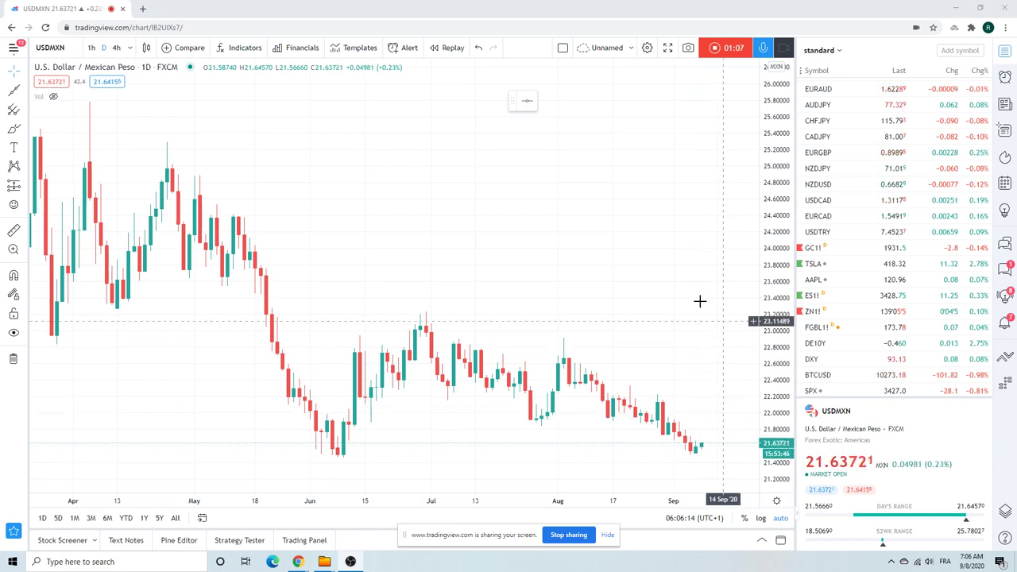
pyautogui.scroll(-2, 667, 294)
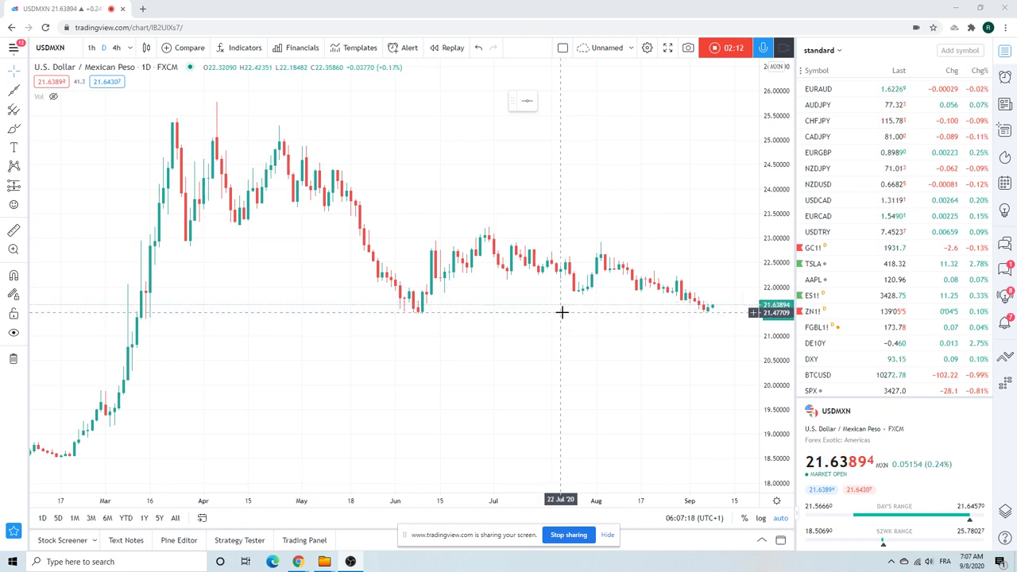
# Open the CL1! light crude oil futures chart from the watchlist and examine it on the 4-hour timeframe
pyautogui.scroll(-2, 846, 262)
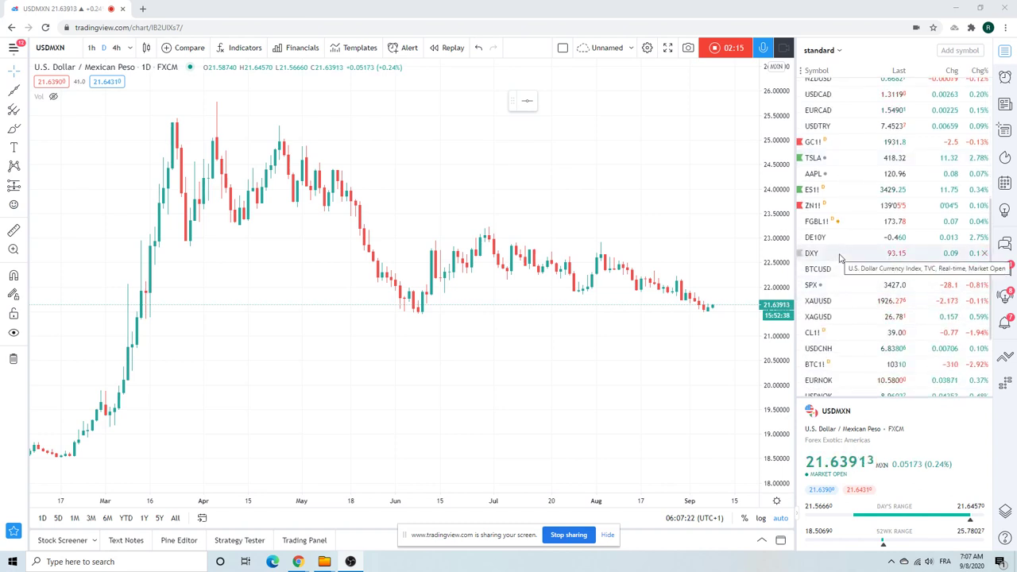
pyautogui.click(822, 339)
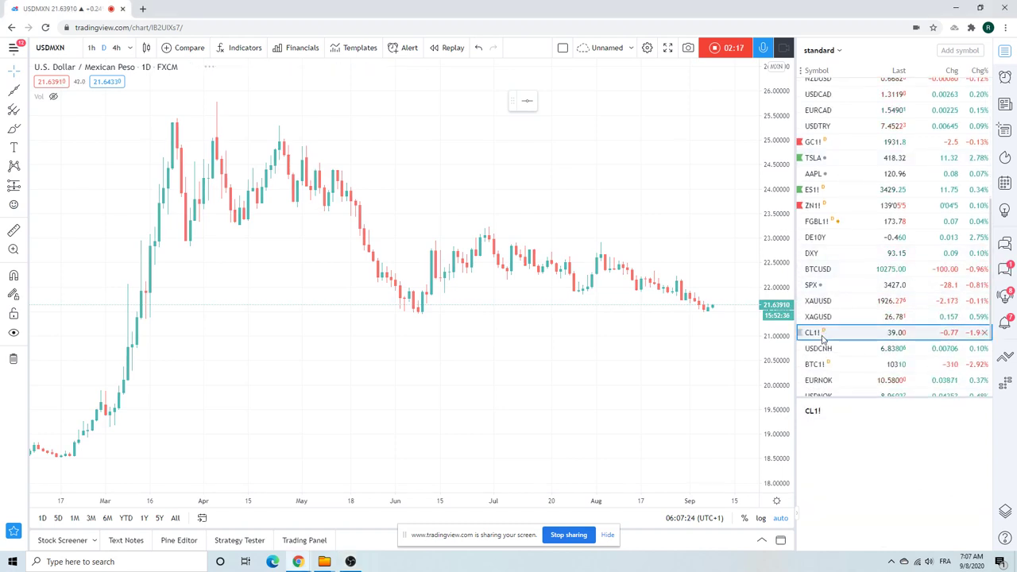
pyautogui.scroll(4, 629, 287)
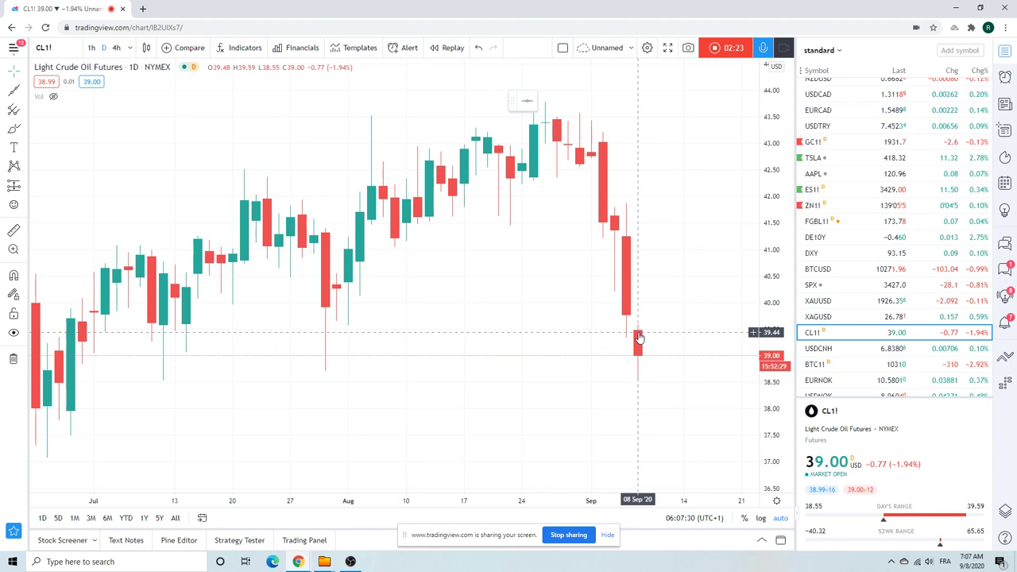
pyautogui.click(116, 48)
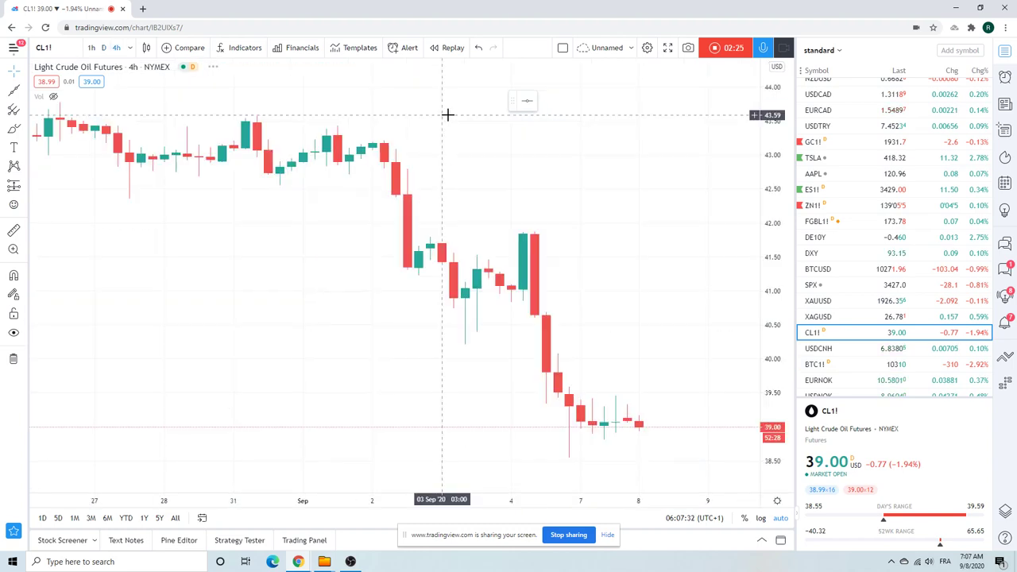
pyautogui.scroll(-5, 617, 175)
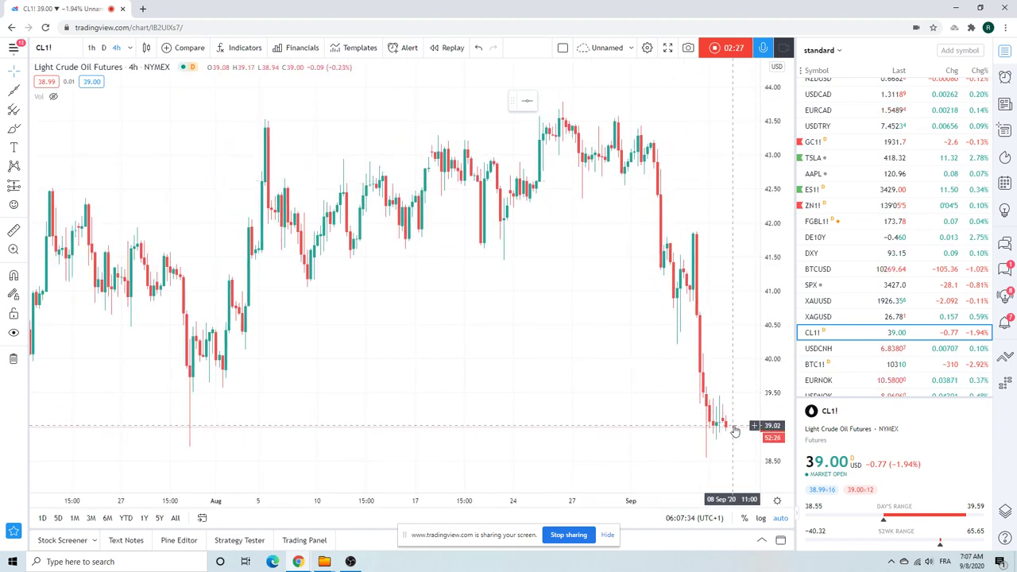
pyautogui.scroll(2, 723, 421)
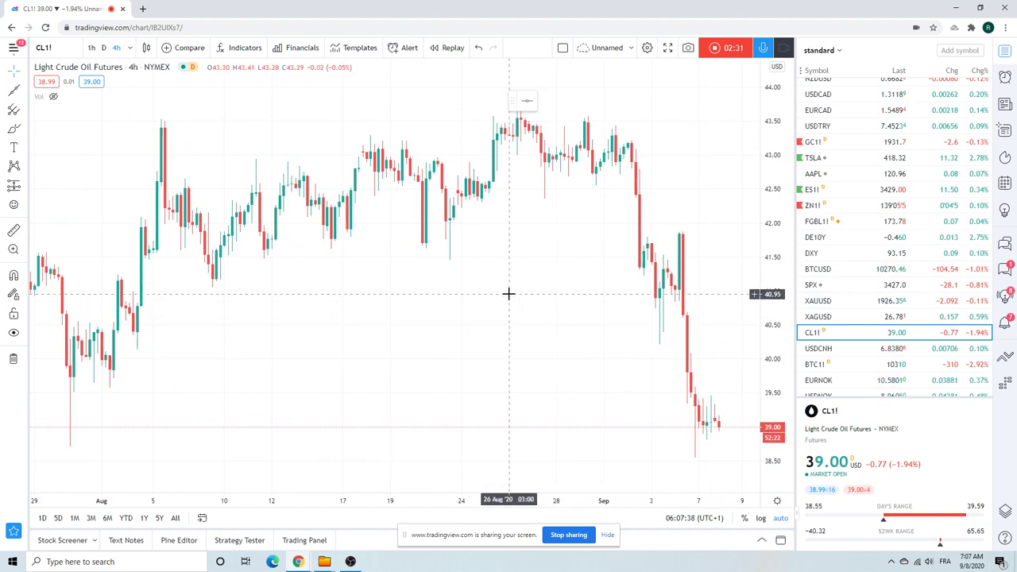
# Look through the standard watchlist's symbols and open the USDZAR chart
pyautogui.scroll(3, 854, 295)
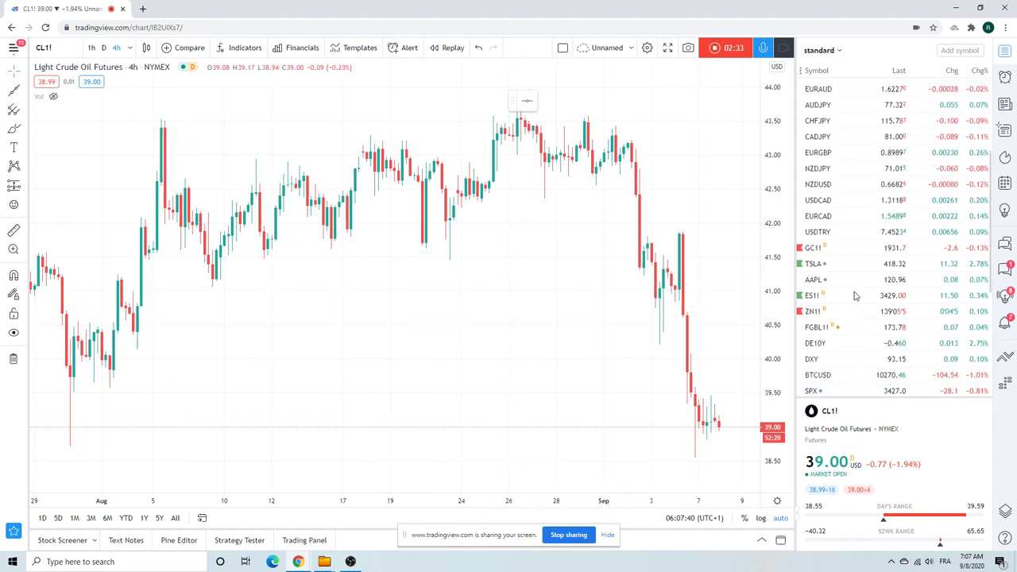
pyautogui.scroll(1, 863, 327)
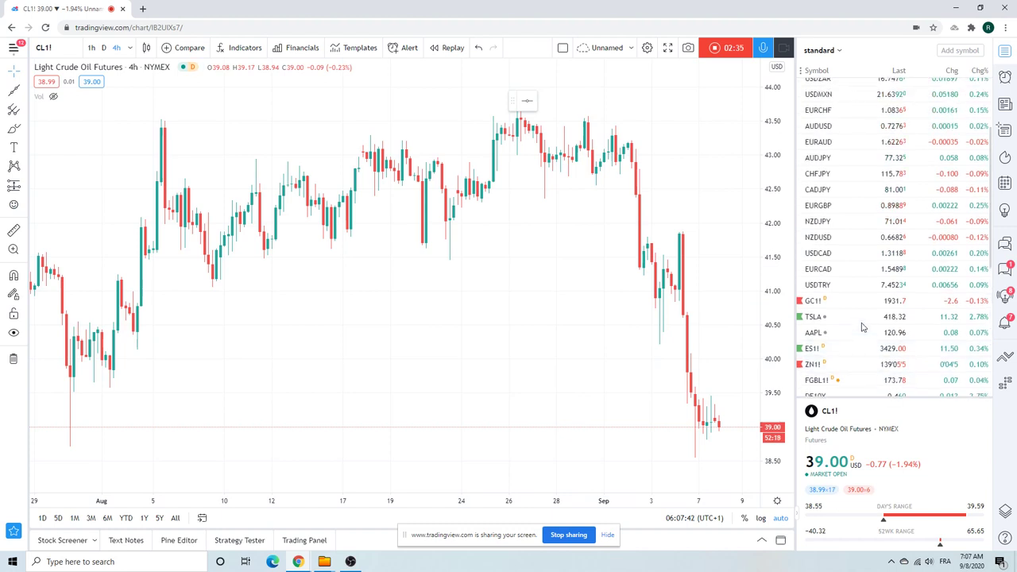
pyautogui.scroll(-4, 862, 327)
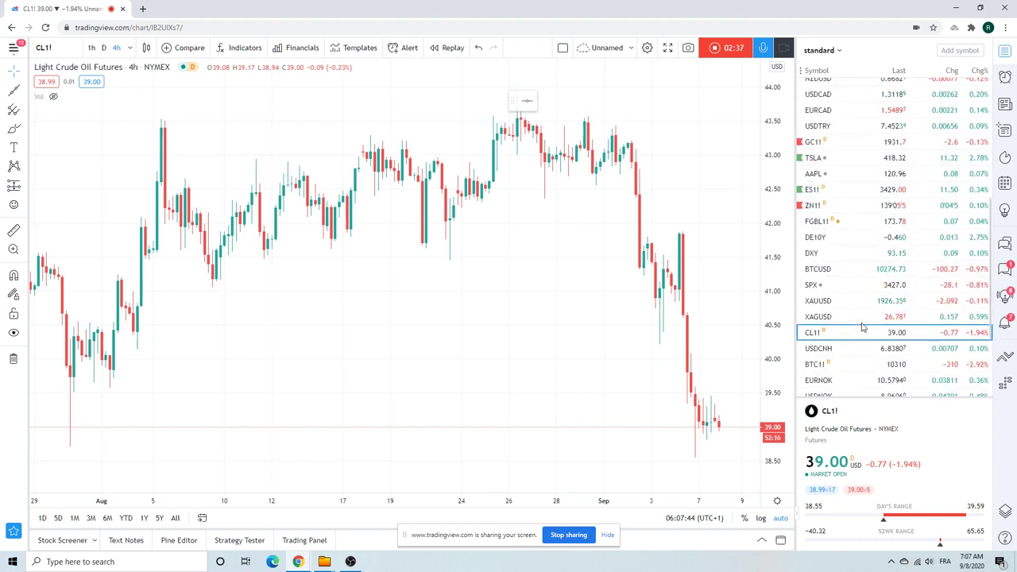
pyautogui.scroll(-2, 863, 328)
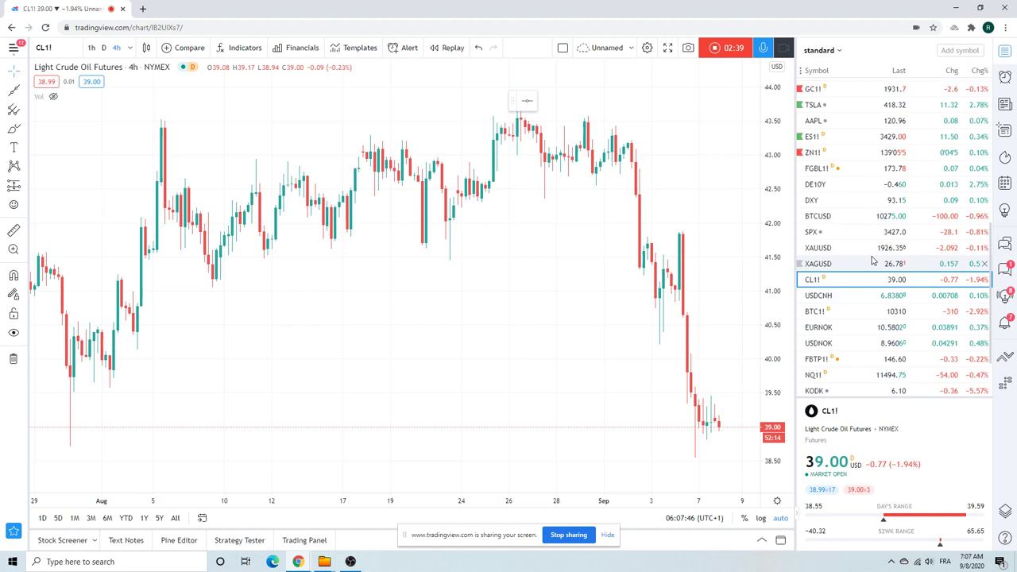
pyautogui.scroll(-2, 871, 259)
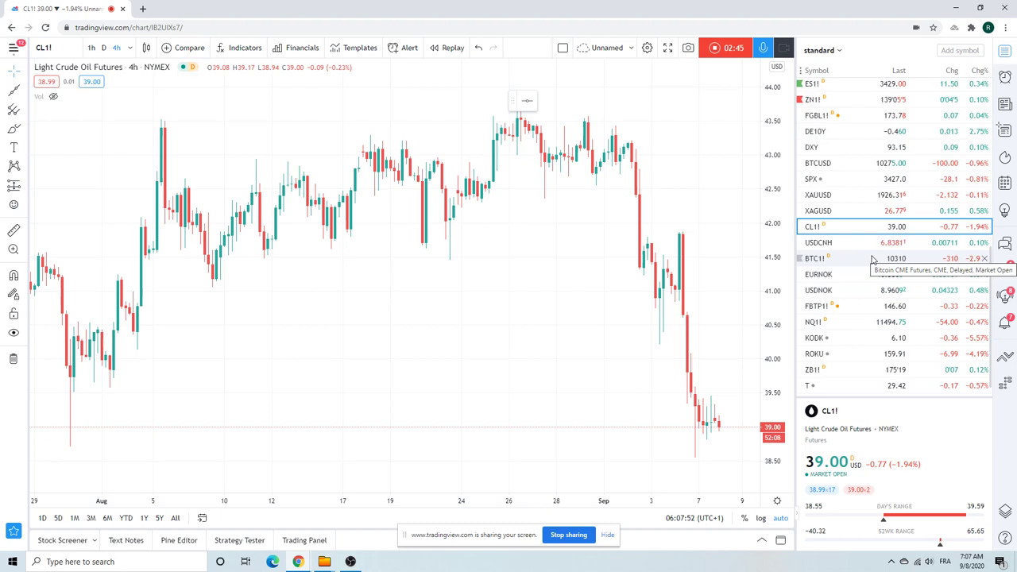
pyautogui.scroll(-10, 871, 261)
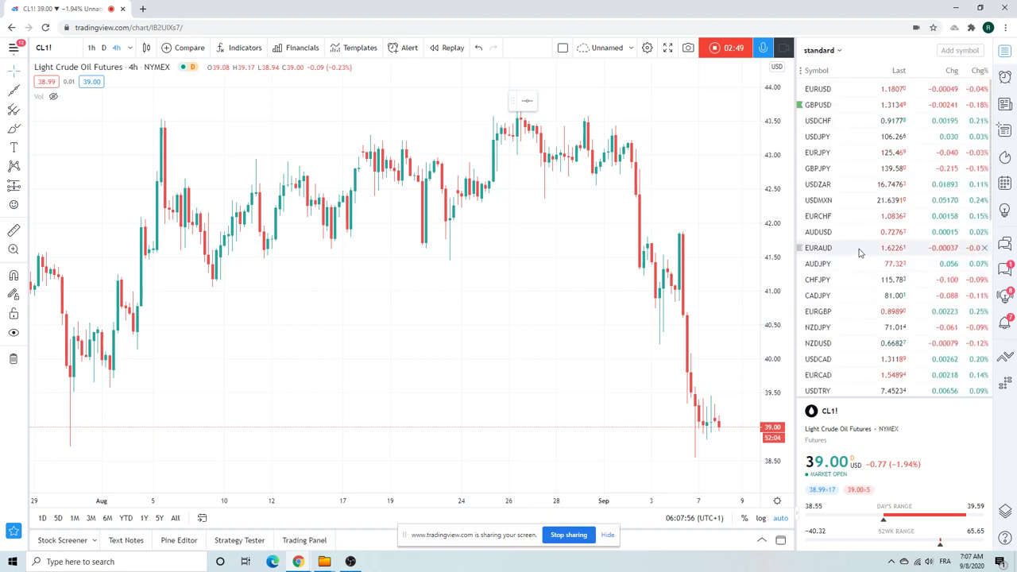
pyautogui.click(822, 185)
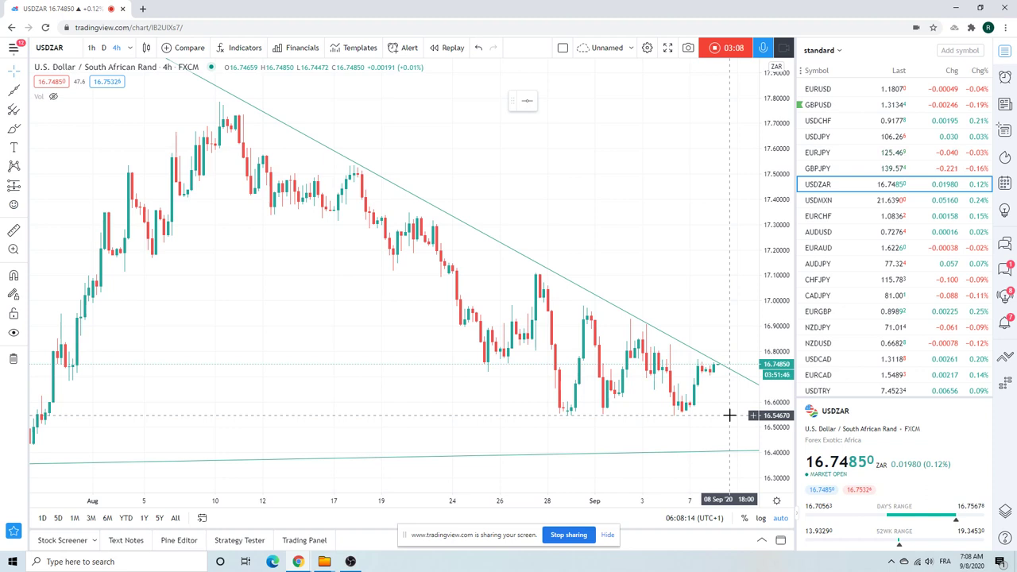
# Examine USDZAR against its trend lines on the daily timeframe, and return the chart to the 4-hour timeframe
pyautogui.click(103, 49)
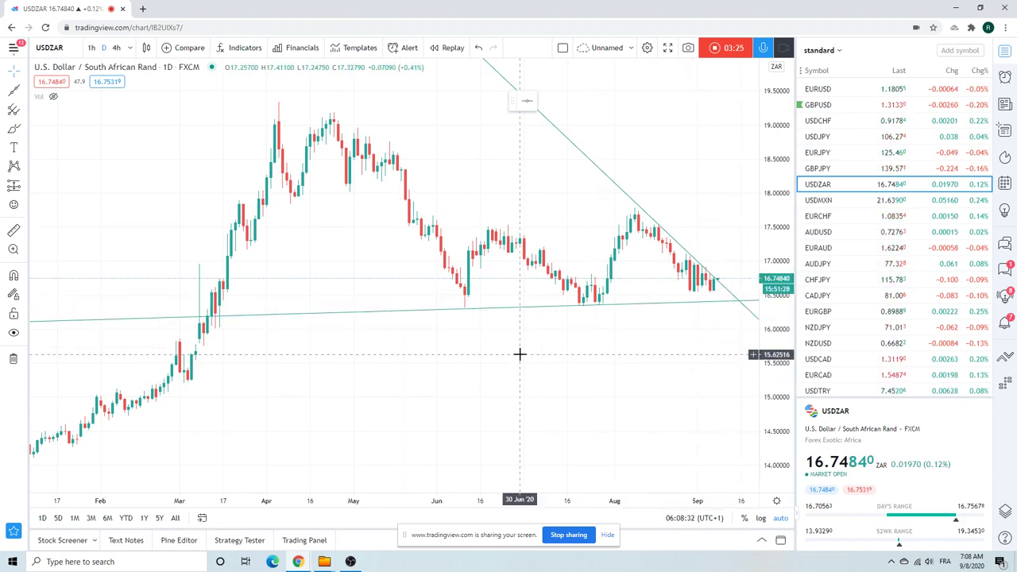
pyautogui.scroll(-3, 374, 283)
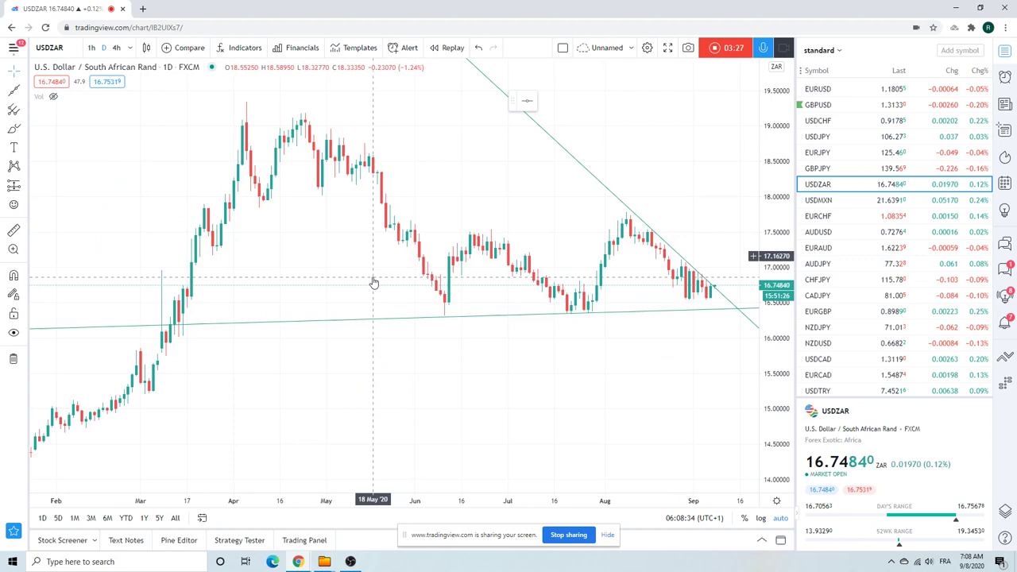
pyautogui.click(116, 48)
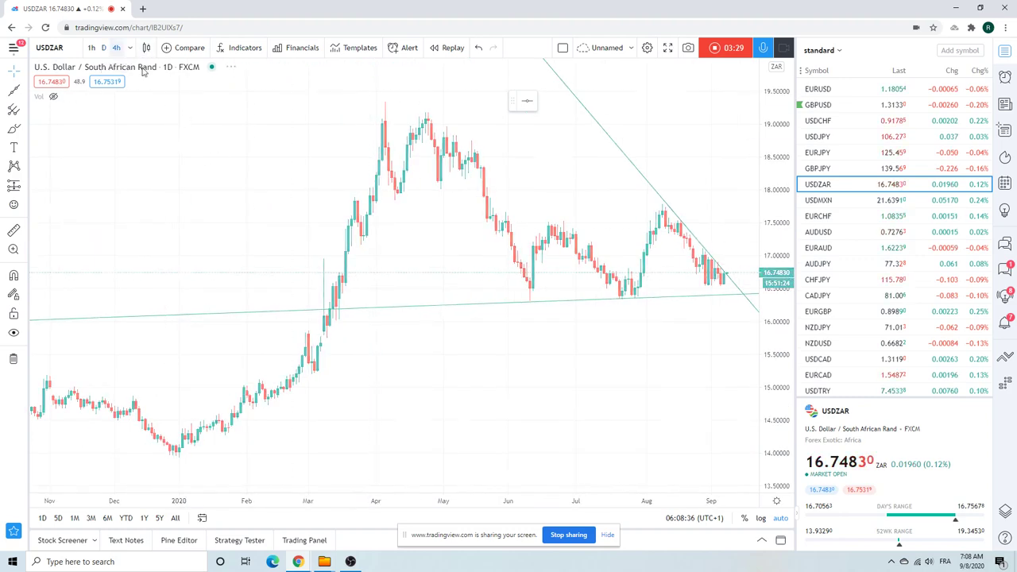
pyautogui.scroll(1, 432, 204)
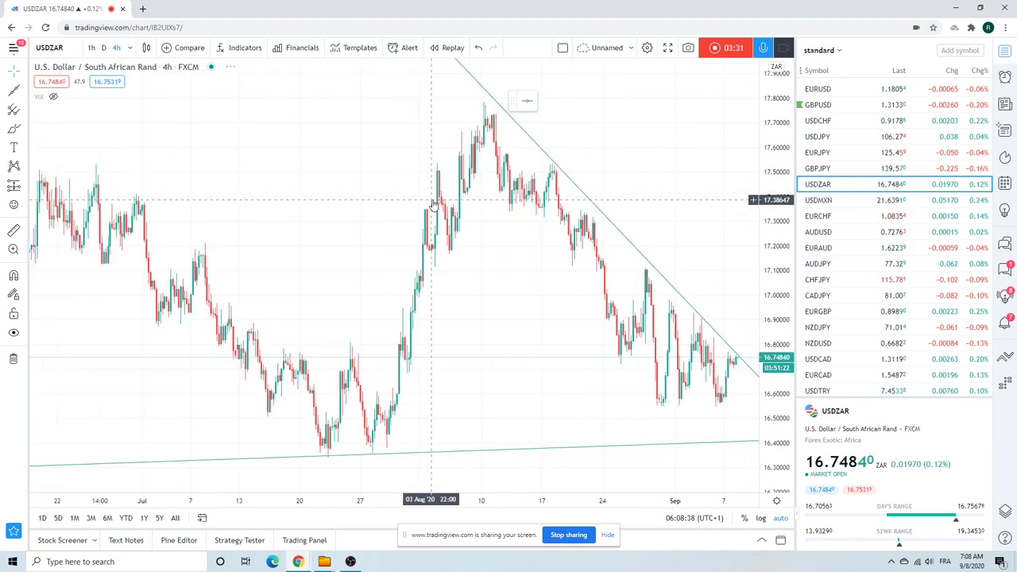
pyautogui.scroll(1, 433, 204)
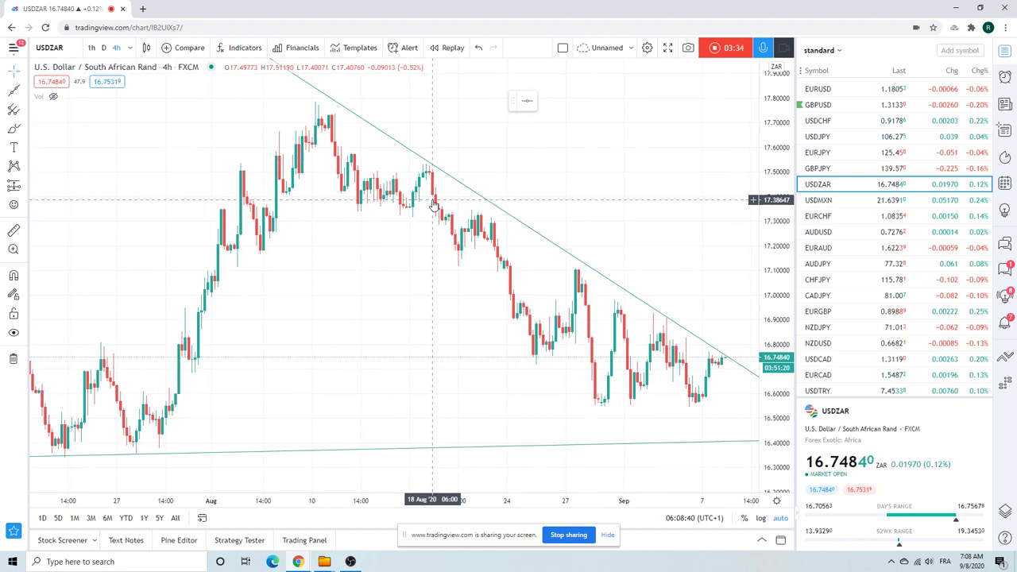
pyautogui.scroll(-2, 433, 204)
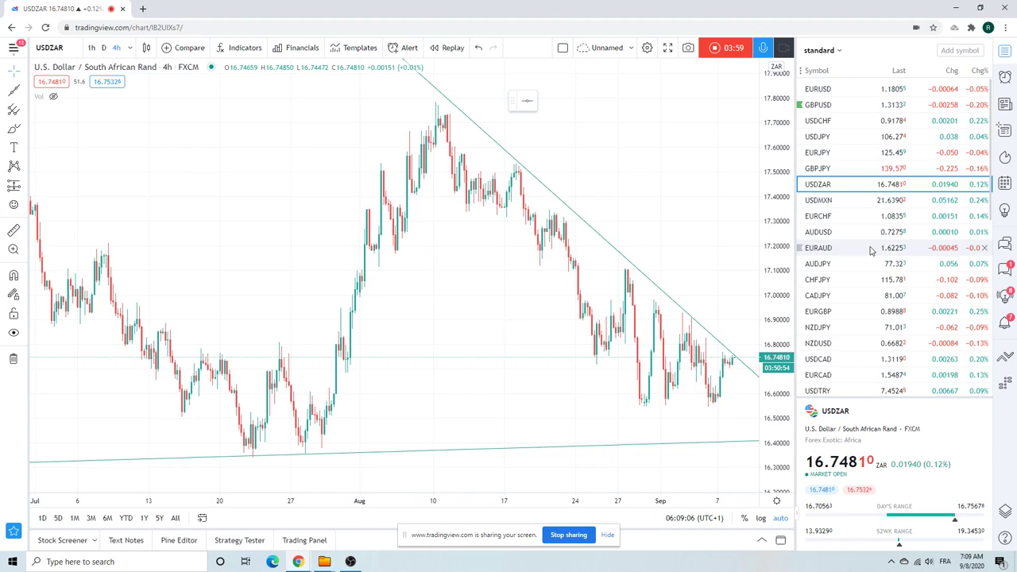
# On the EURUSD 4-hour chart, draw an extended support line under the lows through 21 Aug at about 1.1751 and 1 Sep at about 1.1770
pyautogui.click(826, 91)
pyautogui.scroll(-3, 576, 259)
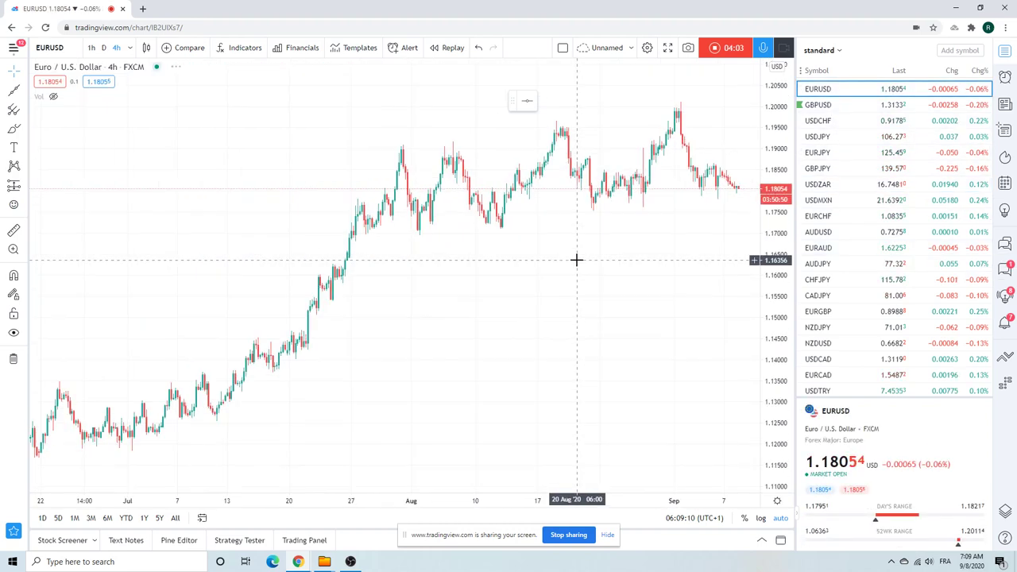
pyautogui.click(24, 91)
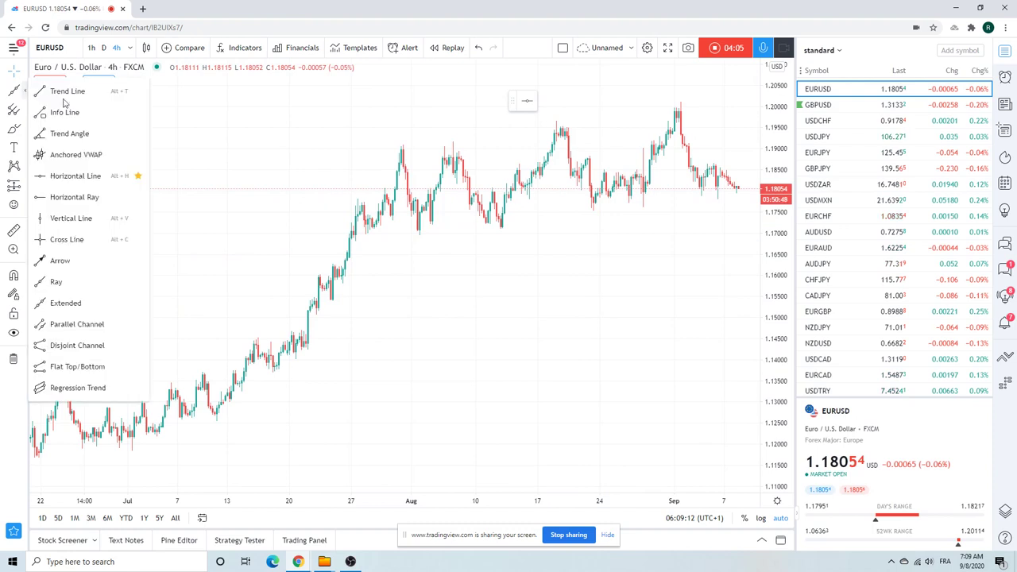
pyautogui.click(79, 323)
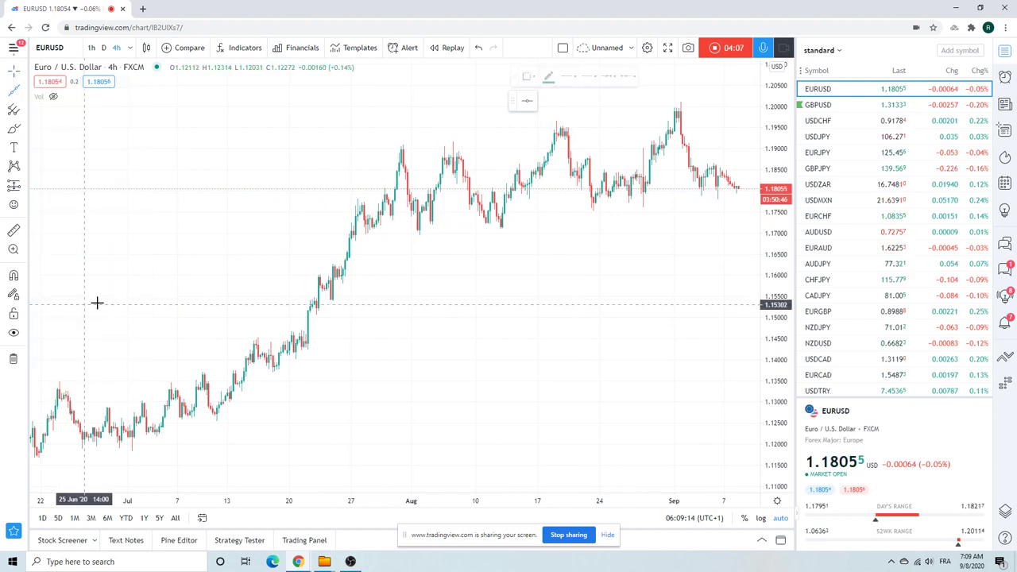
pyautogui.click(594, 208)
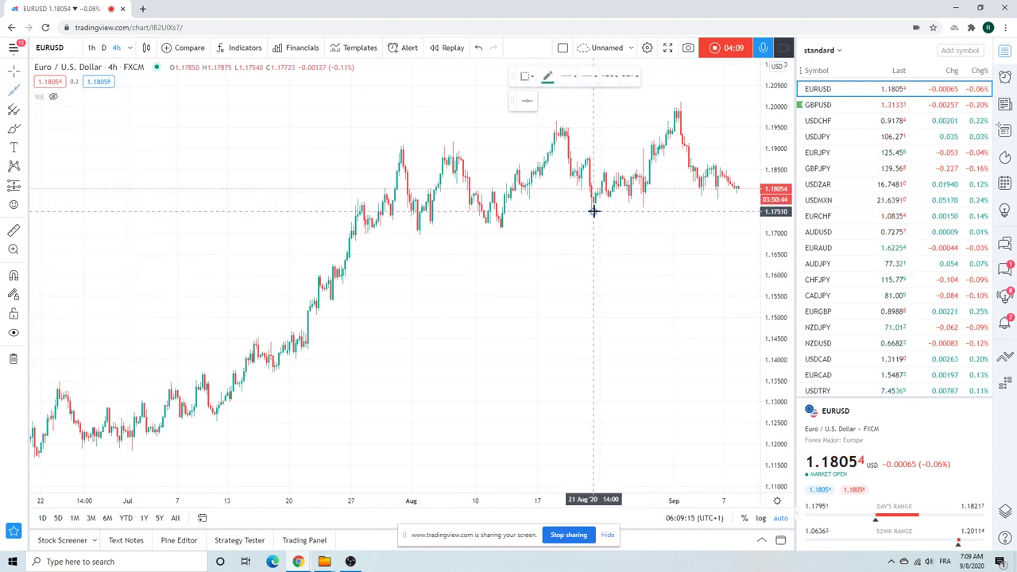
pyautogui.click(684, 204)
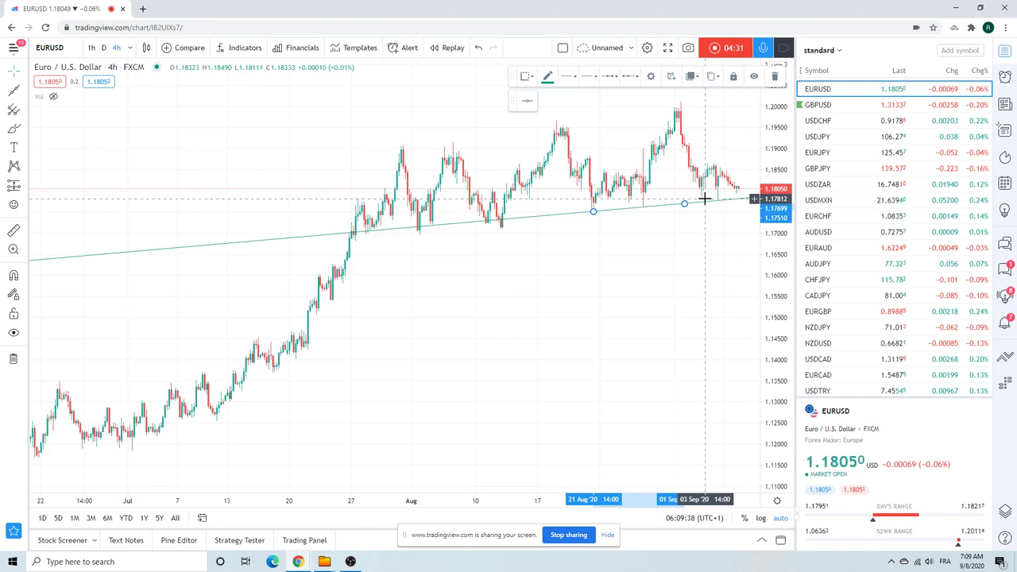
pyautogui.scroll(3, 663, 202)
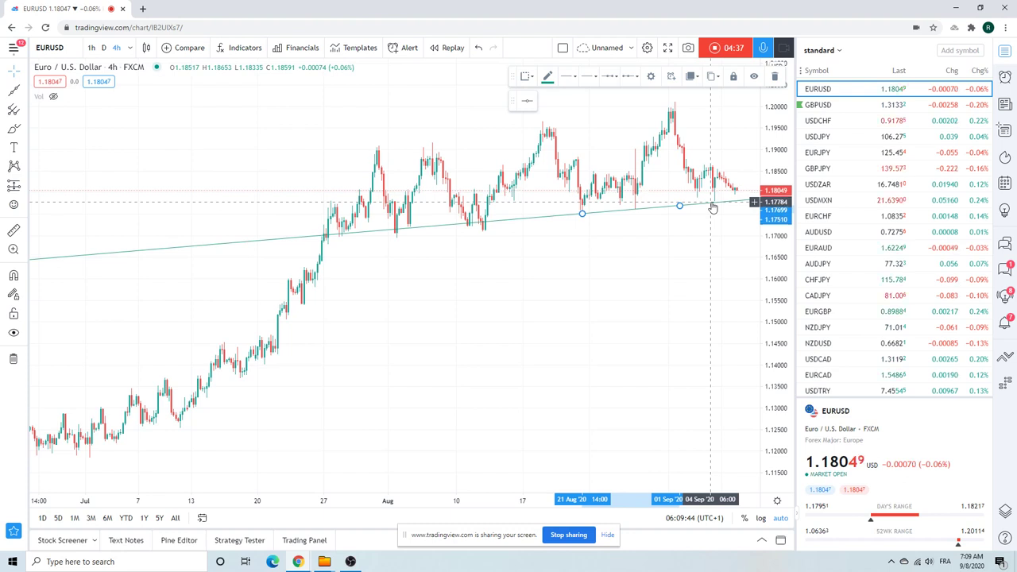
# Open the GBPUSD chart, examine its 4-hour price action, and switch it to the daily timeframe
pyautogui.click(836, 109)
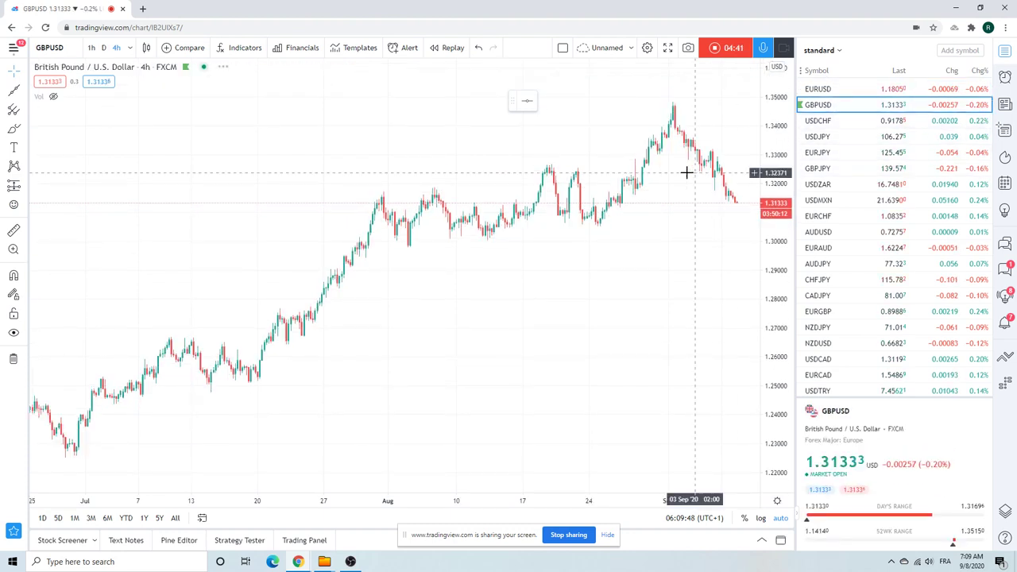
pyautogui.scroll(2, 264, 225)
pyautogui.scroll(-3, 265, 224)
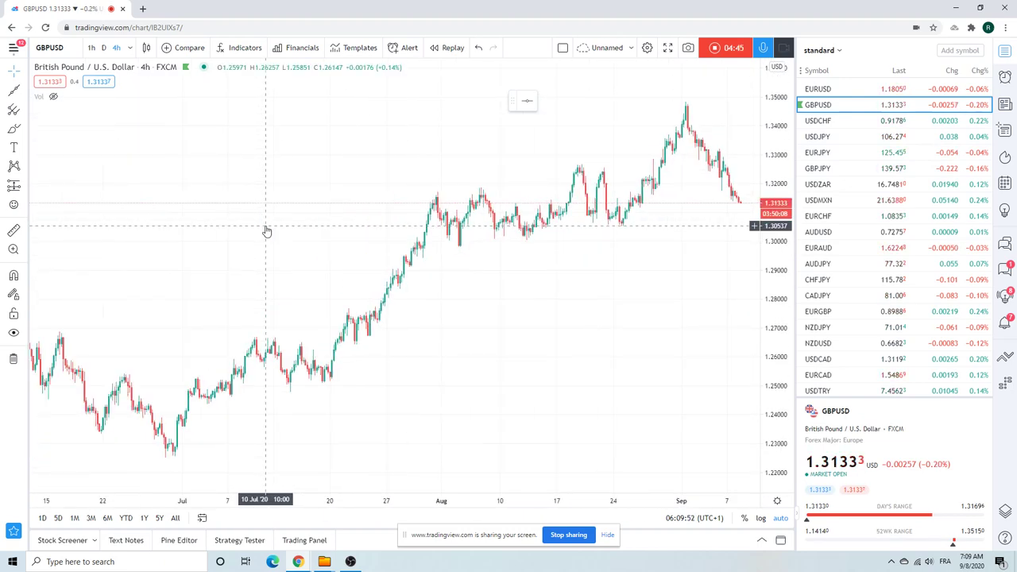
pyautogui.scroll(2, 266, 230)
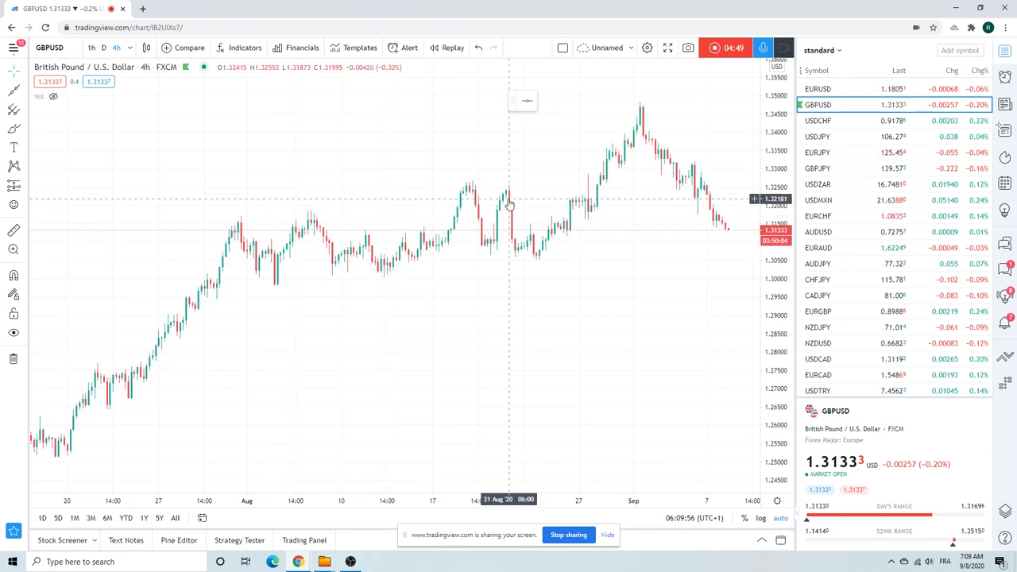
pyautogui.scroll(-4, 507, 207)
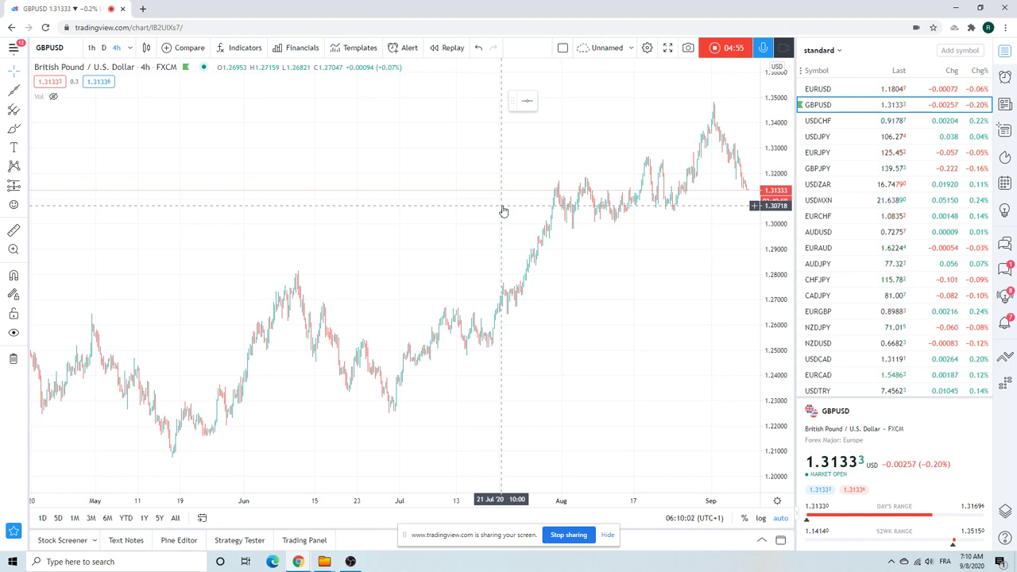
pyautogui.scroll(1, 347, 204)
pyautogui.click(104, 47)
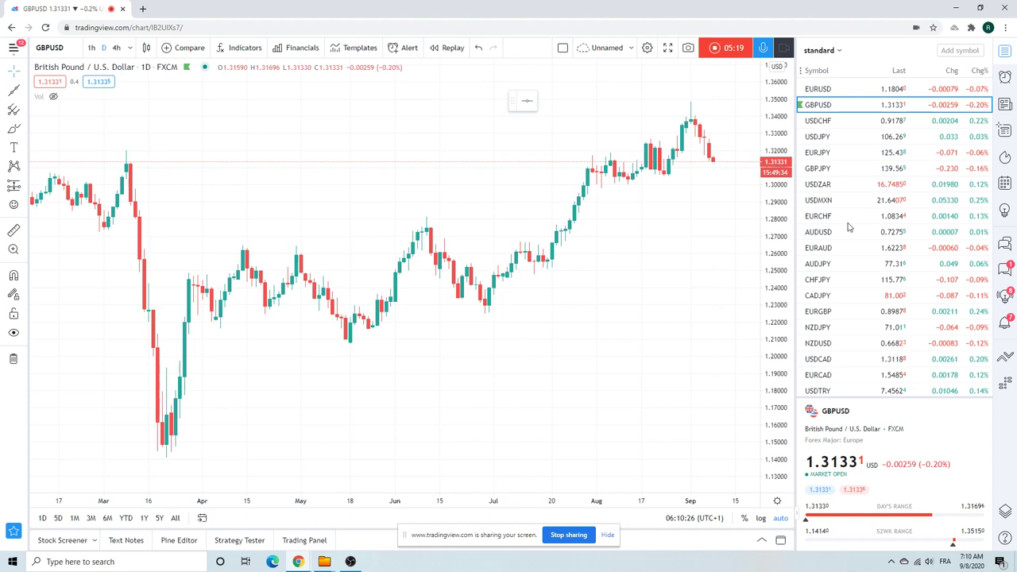
# Review the USDCHF daily chart, and open USDJPY to examine its daily price action back to December 2019
pyautogui.click(826, 121)
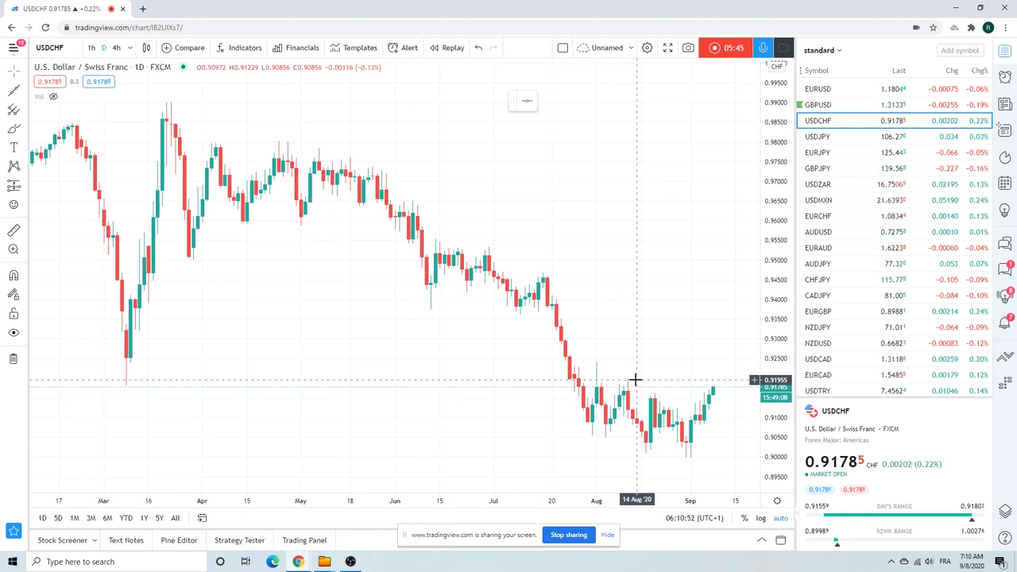
pyautogui.click(826, 136)
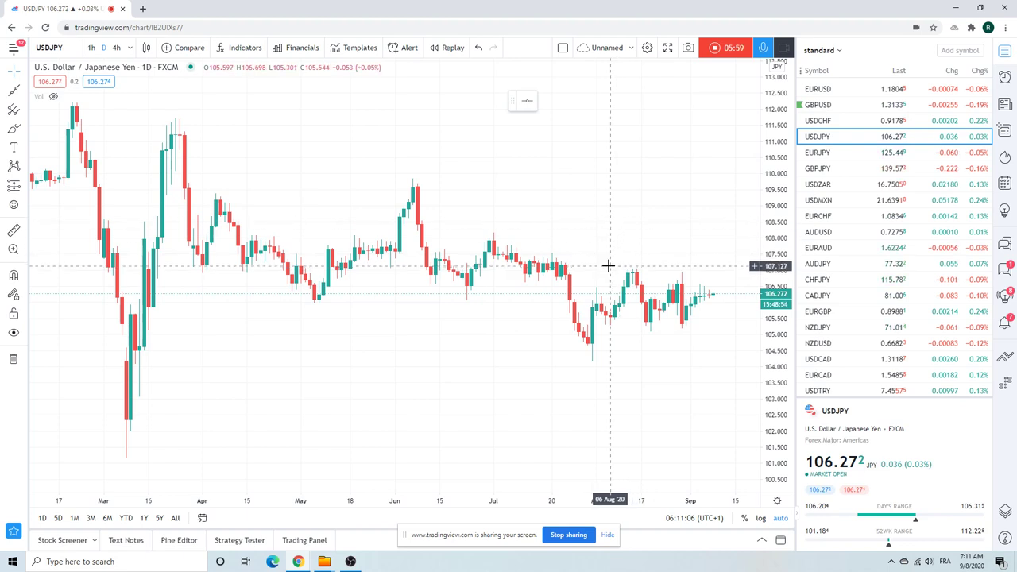
pyautogui.scroll(-1, 618, 216)
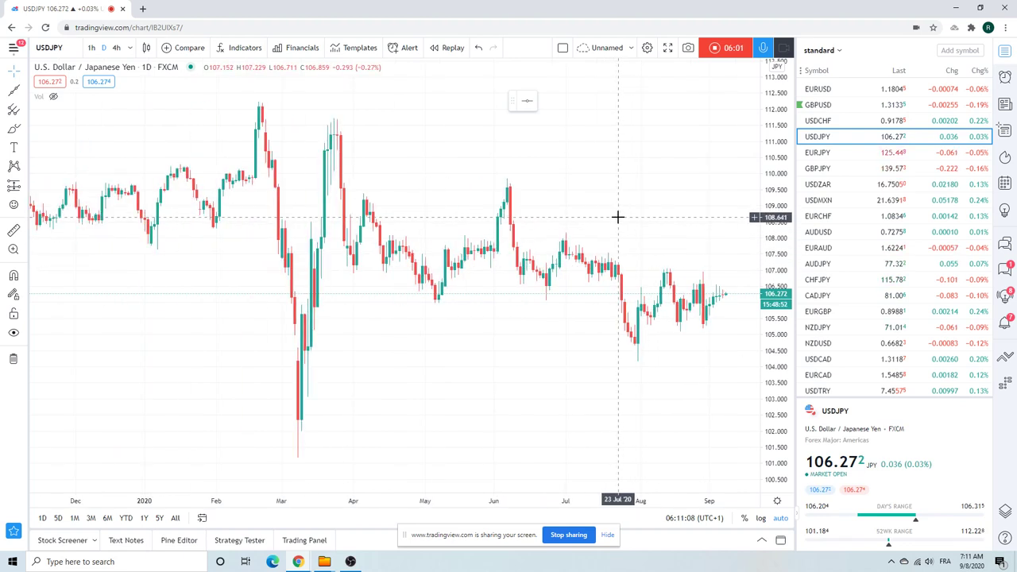
# Examine USDJPY's daily price action from the March low to the August and September swings, and open the EURJPY chart
pyautogui.scroll(1, 617, 216)
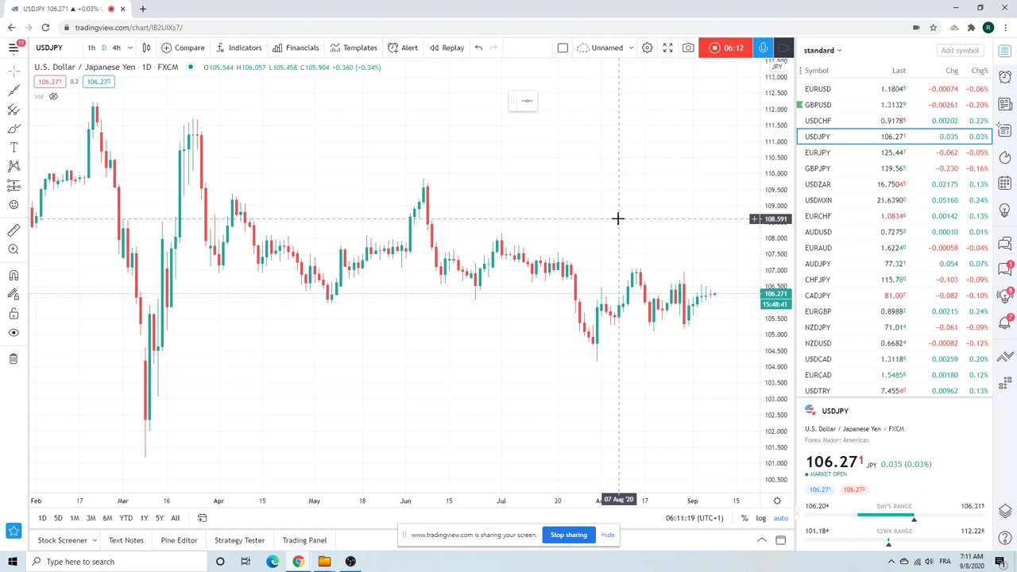
pyautogui.scroll(-2, 617, 218)
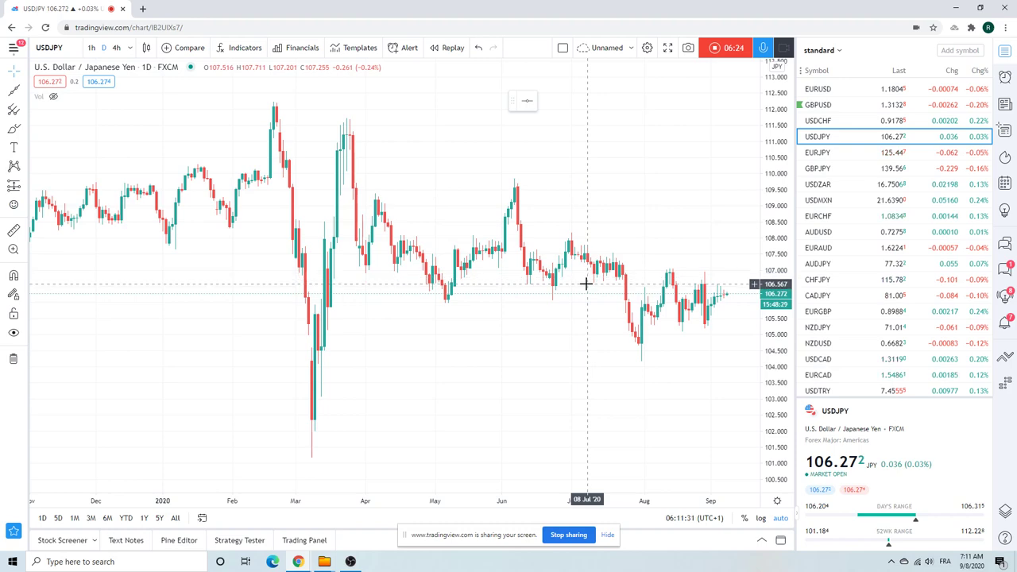
pyautogui.scroll(3, 586, 283)
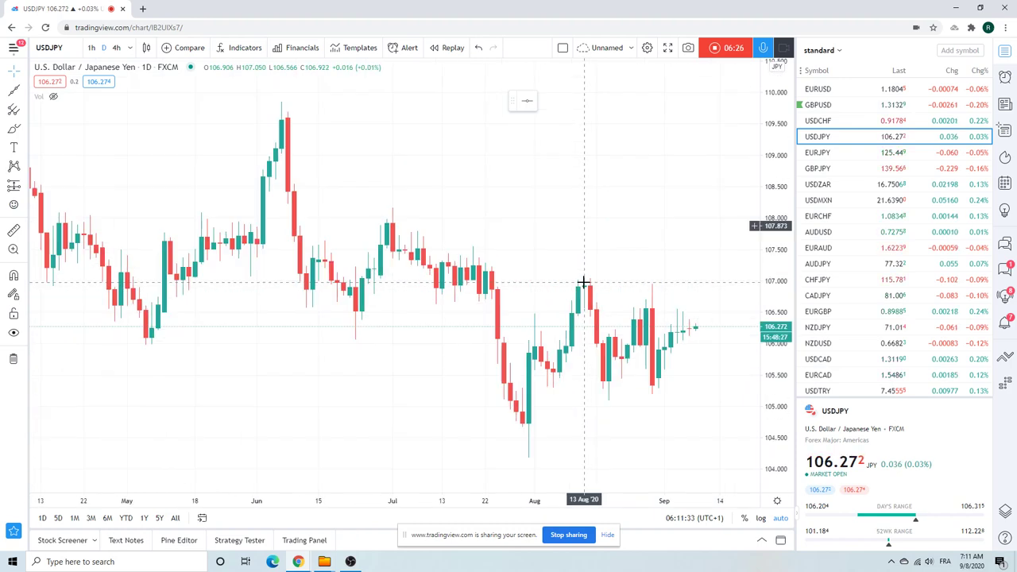
pyautogui.scroll(2, 585, 283)
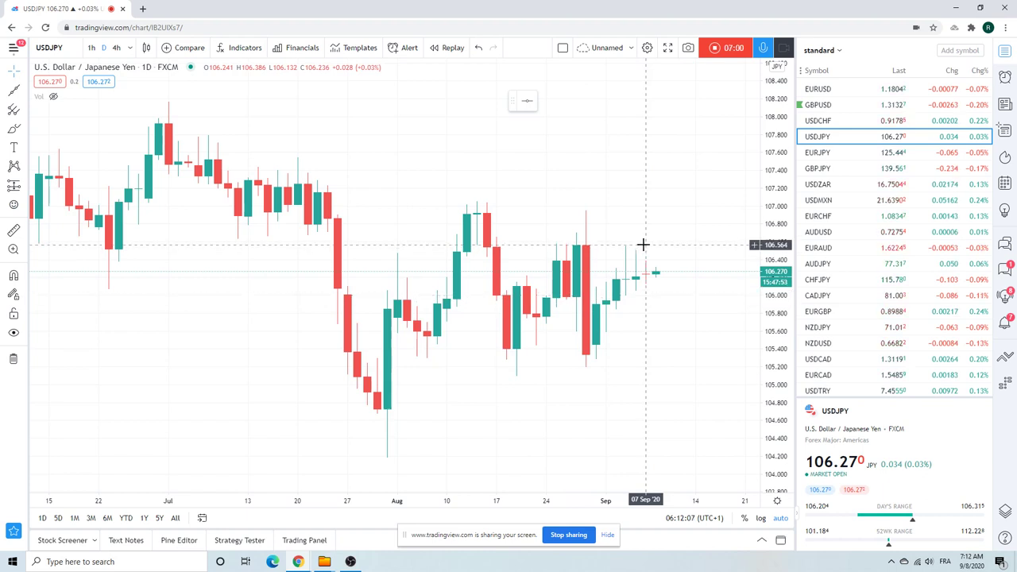
pyautogui.scroll(-2, 647, 263)
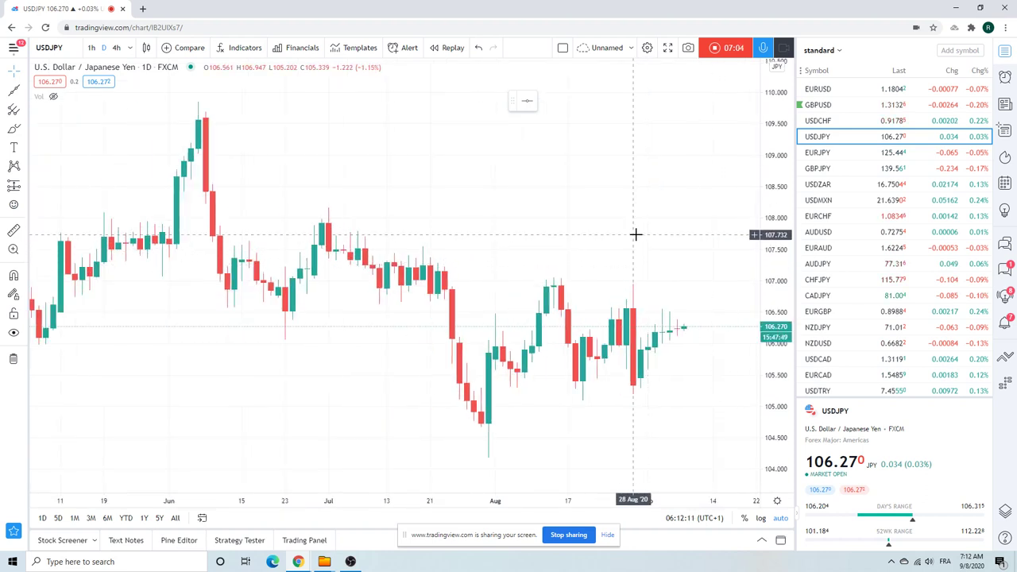
pyautogui.click(834, 154)
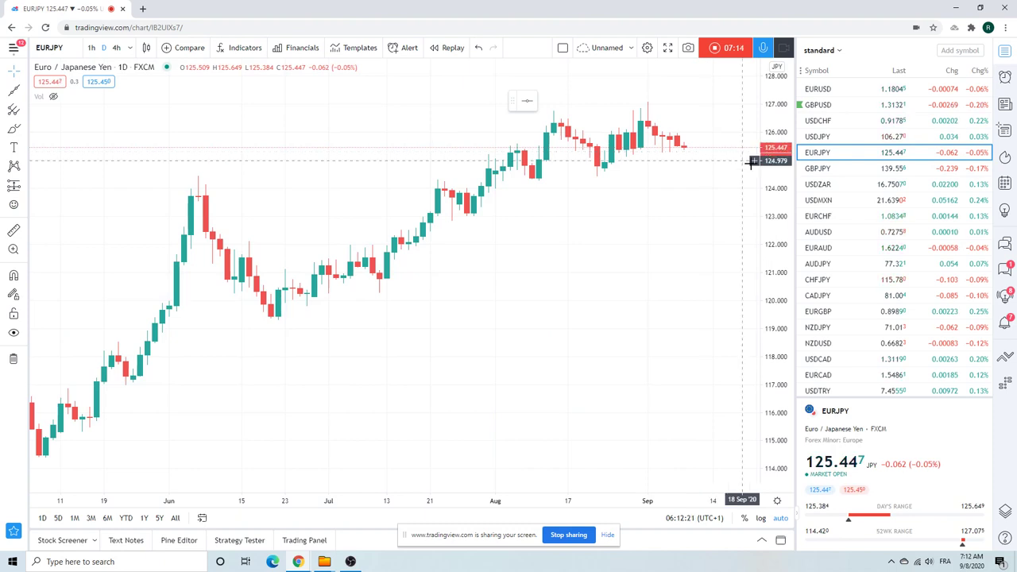
# Open the S&P 500 E-mini futures (ES1!) daily chart and examine the early September pullback against the rising trend line
pyautogui.scroll(-2, 826, 214)
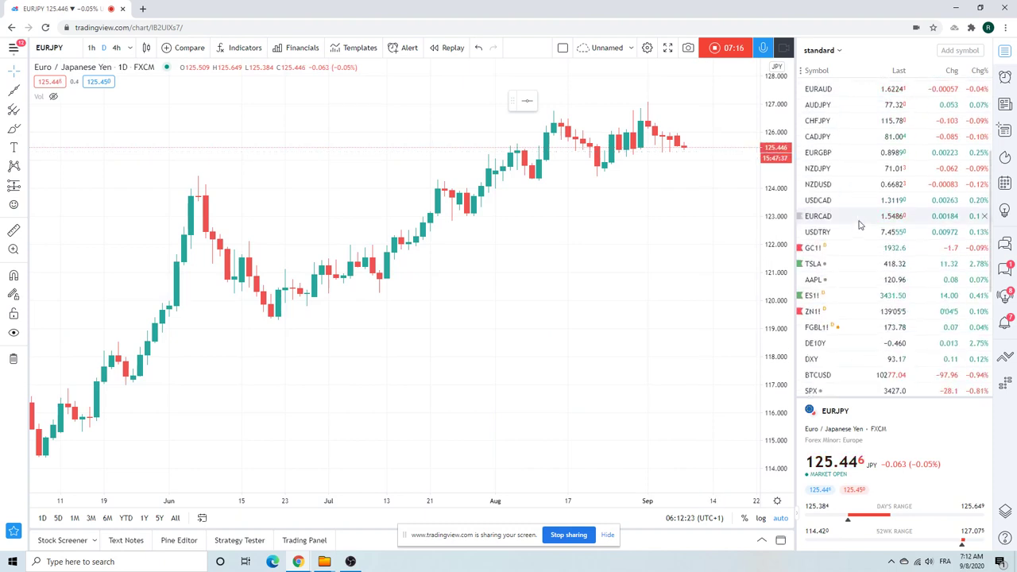
pyautogui.click(844, 298)
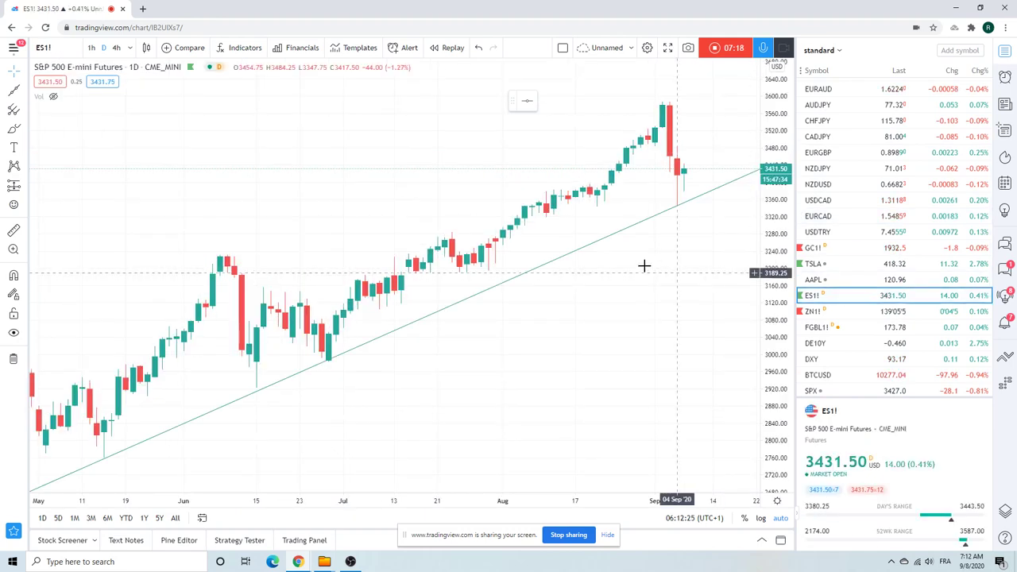
pyautogui.scroll(-3, 565, 205)
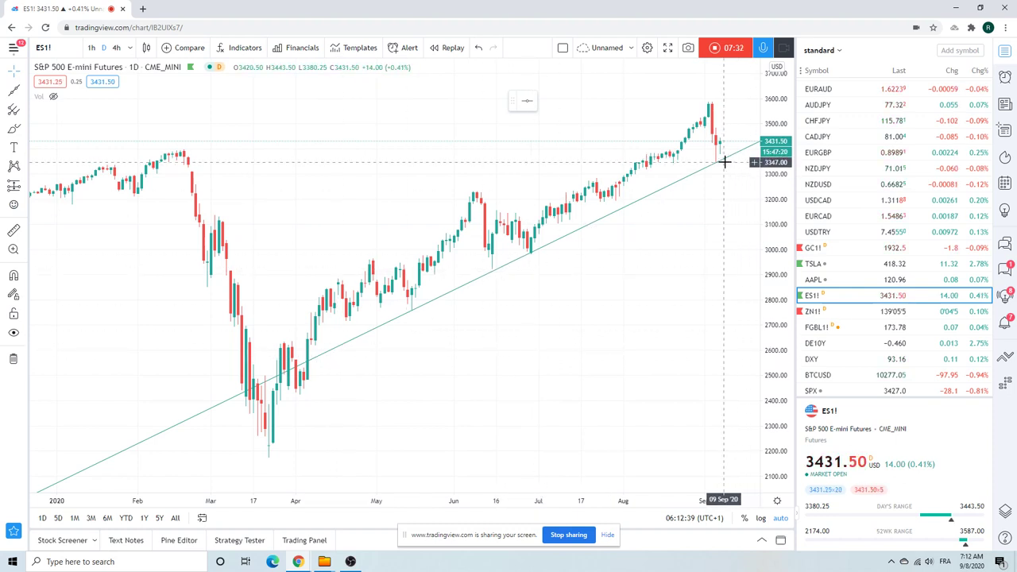
pyautogui.click(725, 160)
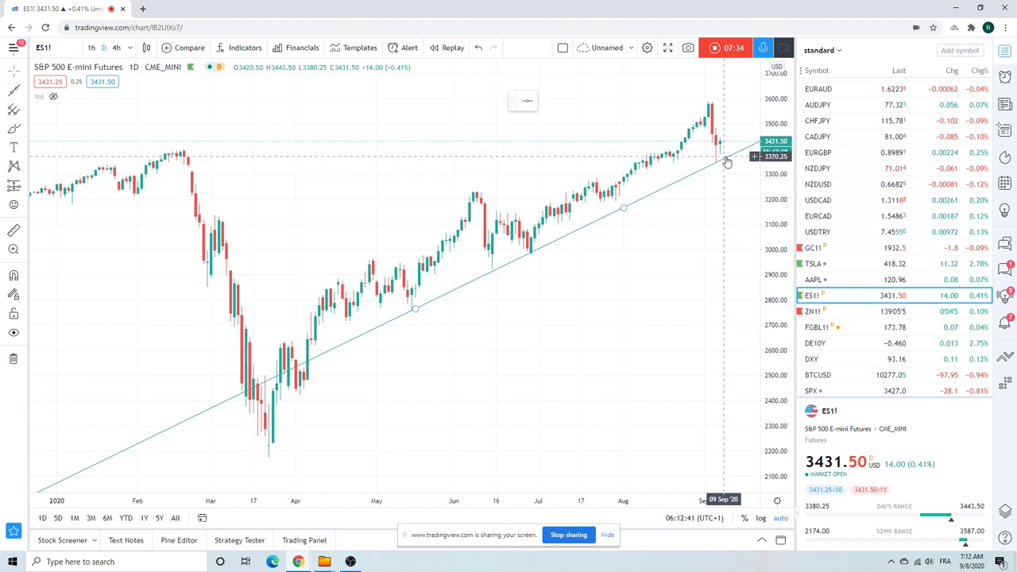
pyautogui.click(720, 156)
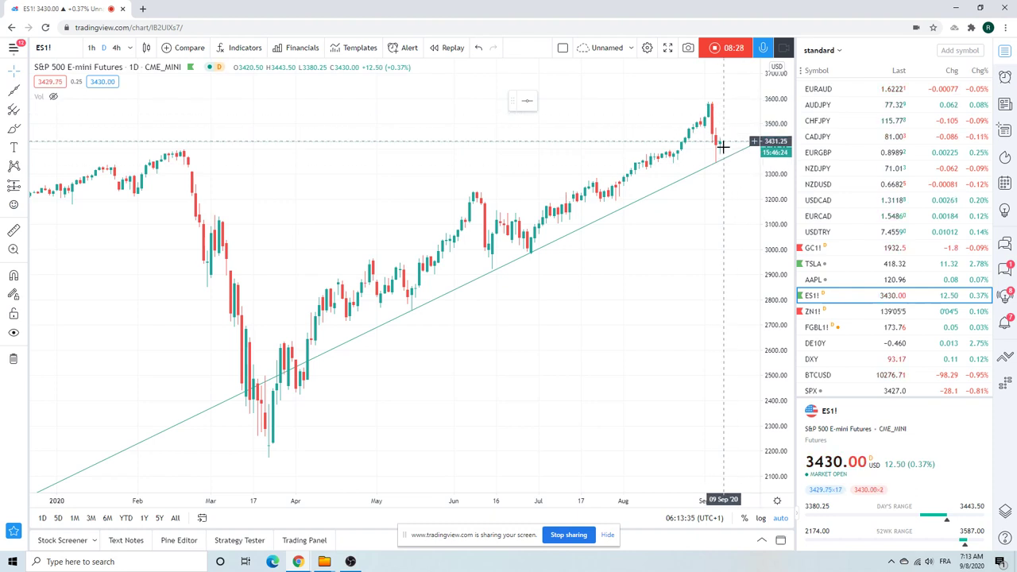
pyautogui.scroll(-1, 723, 139)
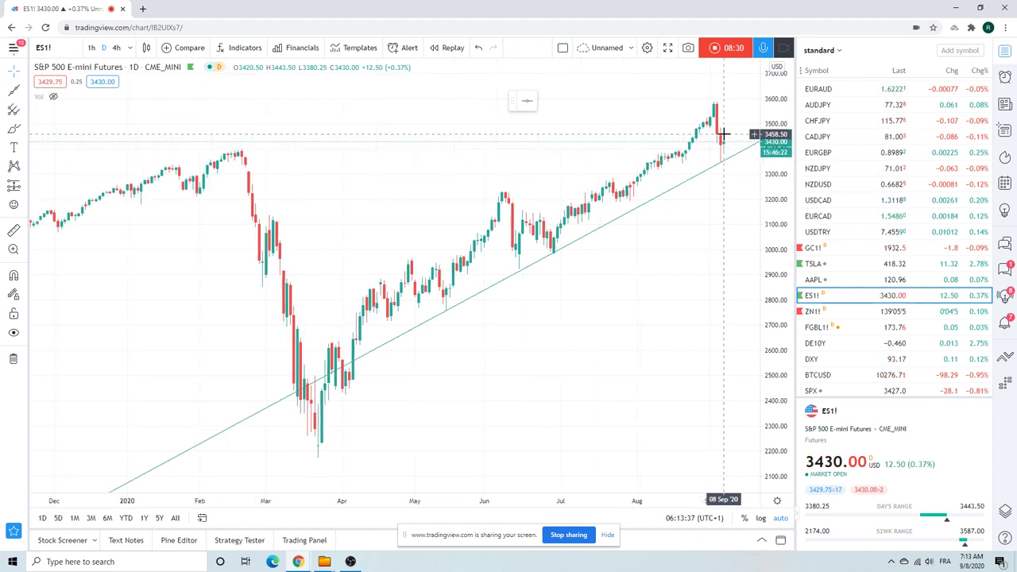
# Review the daily charts of gold futures (GC1!) and Bitcoin (BTCUSD), examining Bitcoin's price action back to before January 2020
pyautogui.click(817, 249)
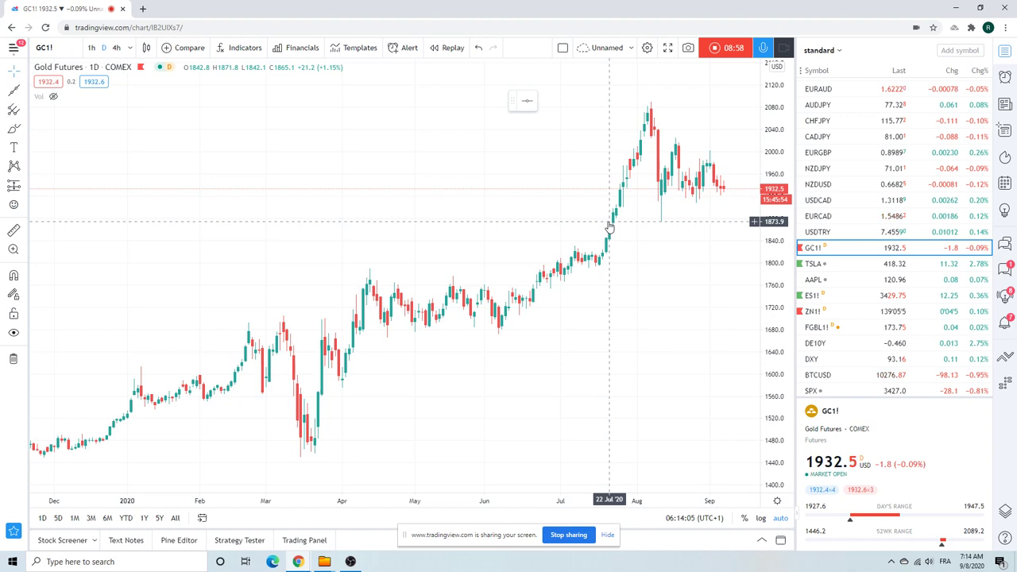
pyautogui.click(835, 375)
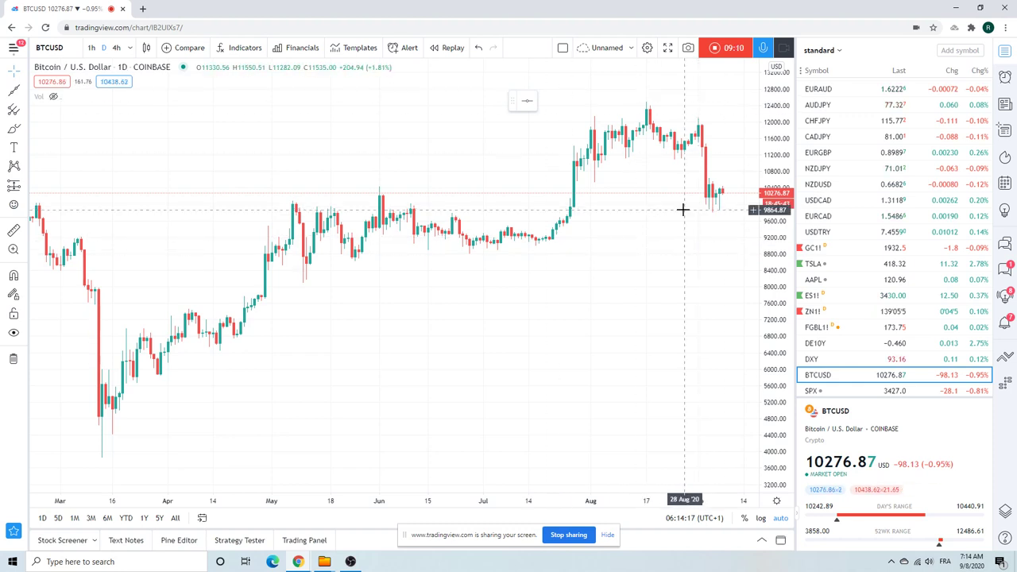
pyautogui.scroll(-3, 644, 193)
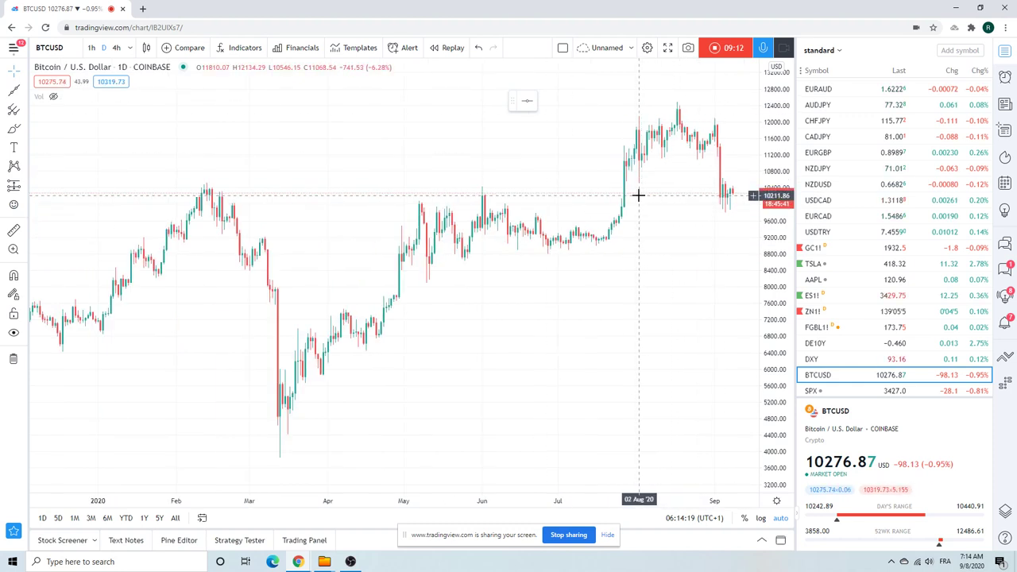
pyautogui.scroll(-3, 893, 176)
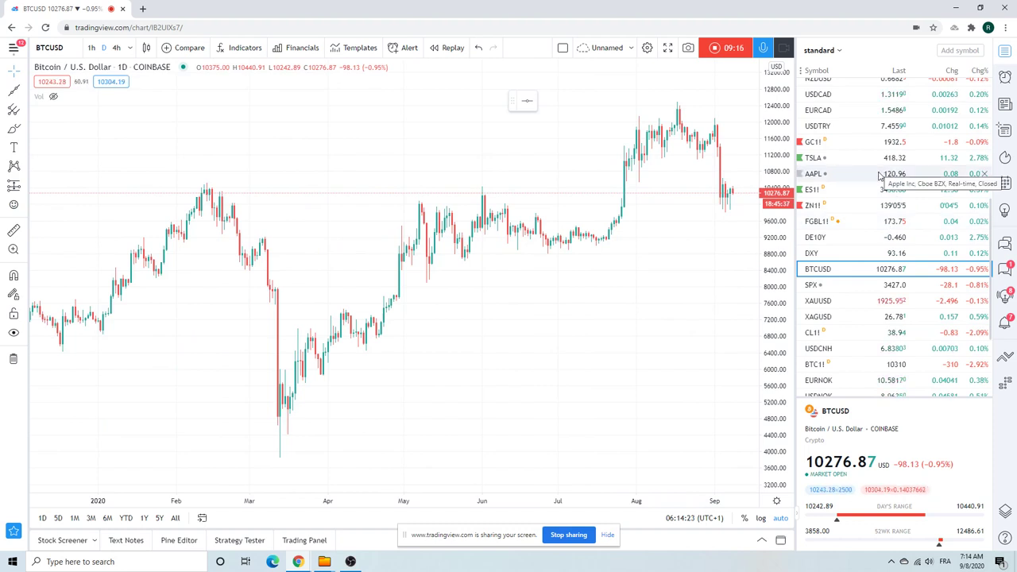
pyautogui.scroll(6, 878, 213)
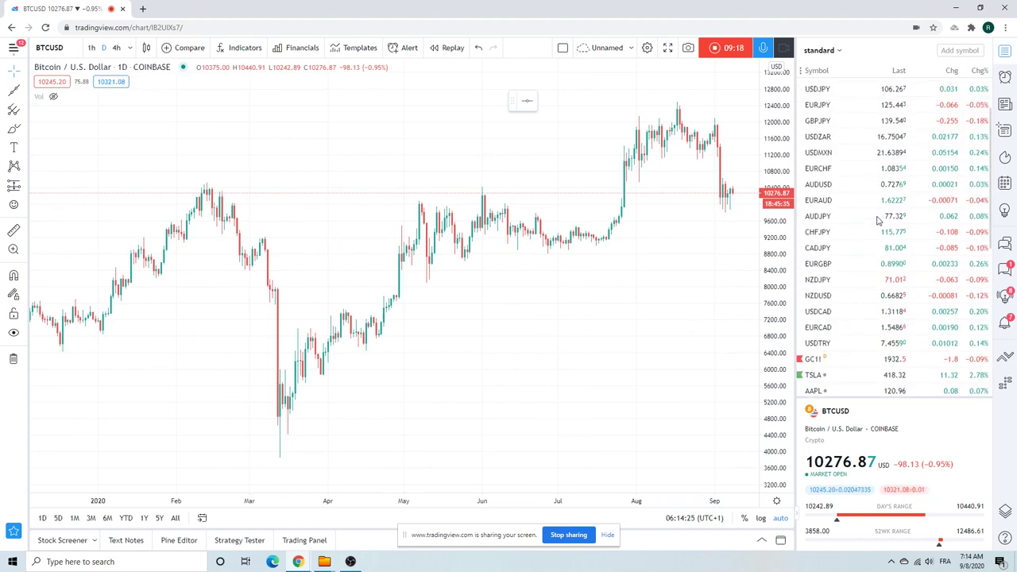